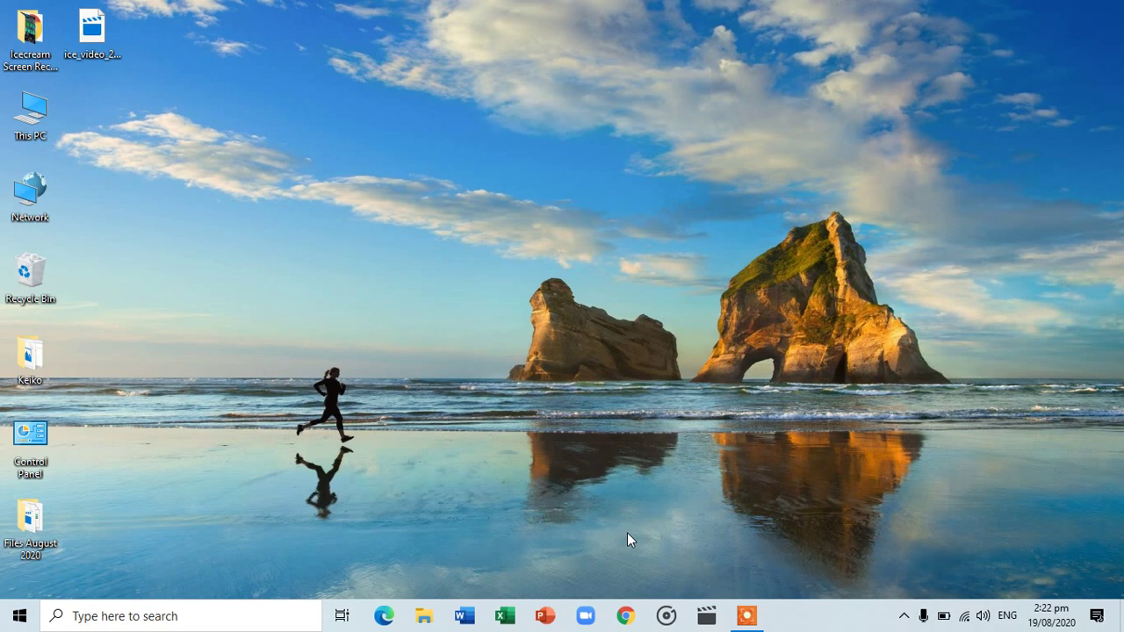
Launch Google Chrome from the taskbar to get a New Tab page
{"action": "left_click", "coordinate": [626, 617]}
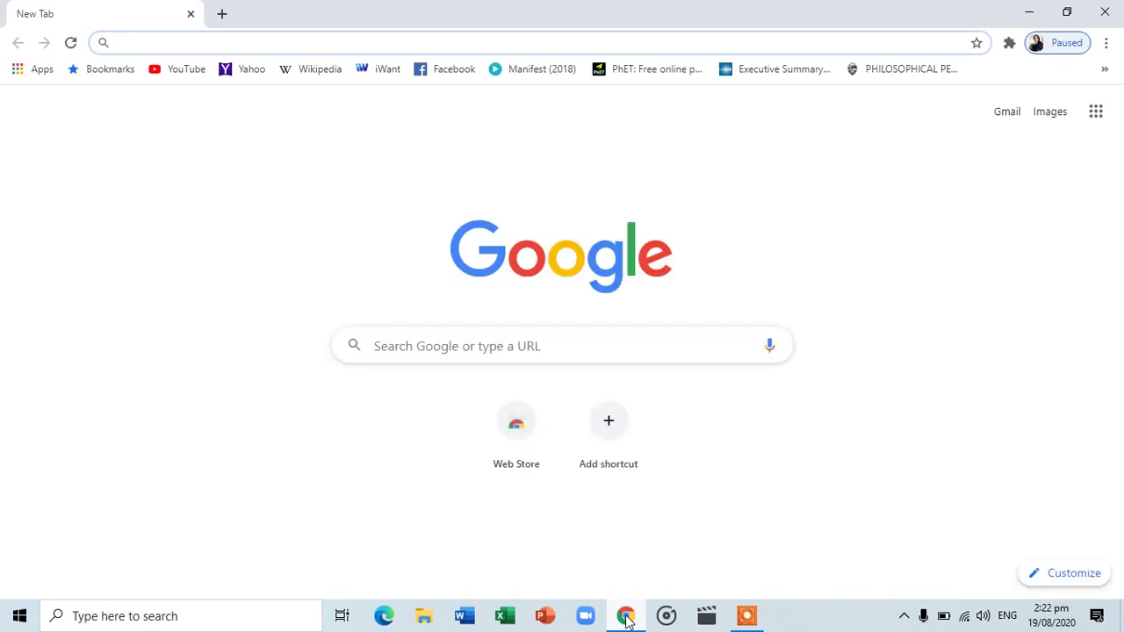
{"action": "type", "text": "ww"}
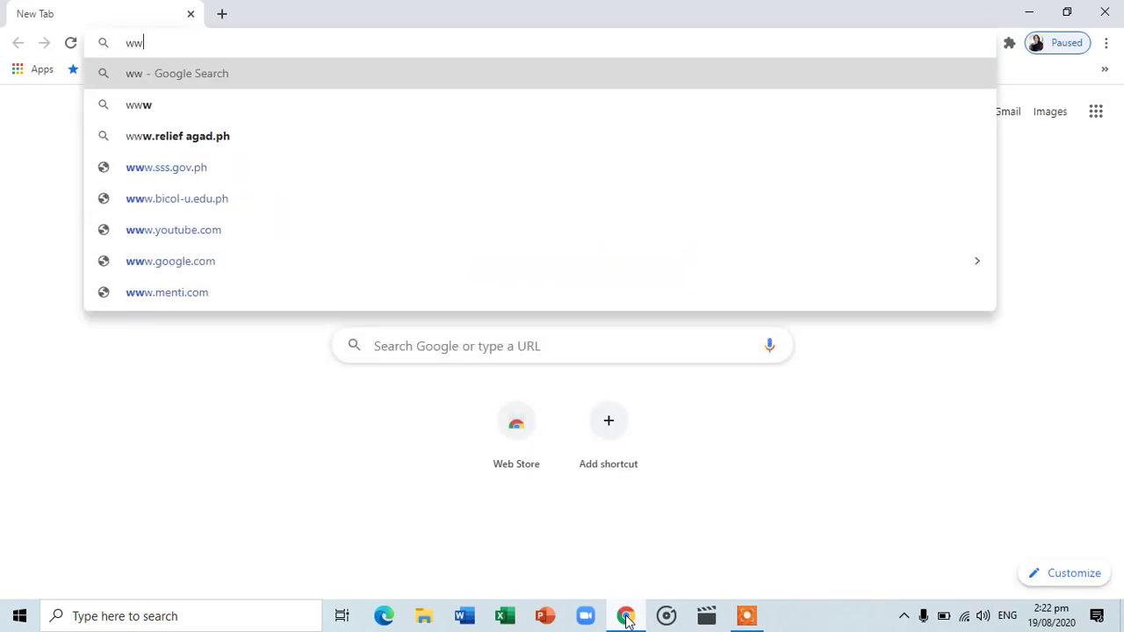
{"action": "type", "text": "w."}
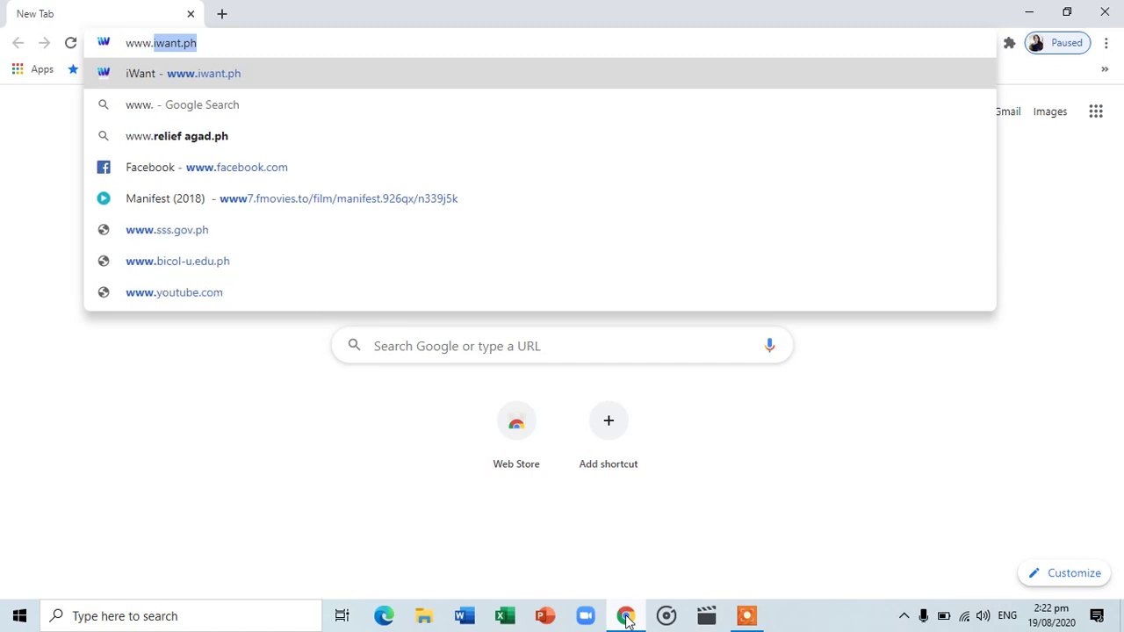
{"action": "type", "text": "gmai"}
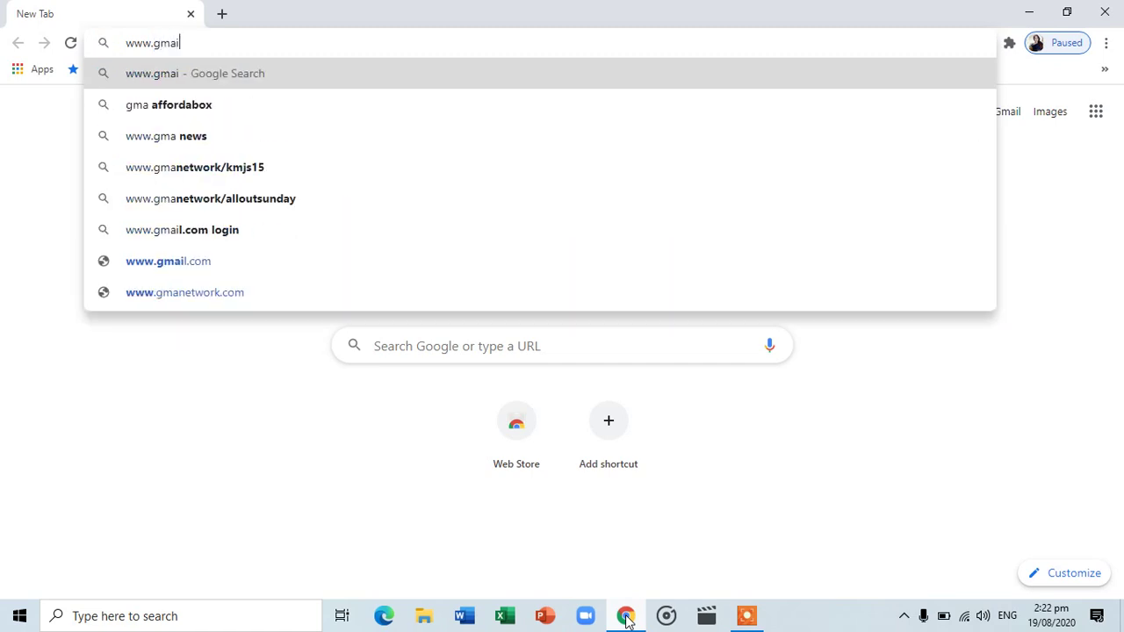
{"action": "type", "text": "l.com"}
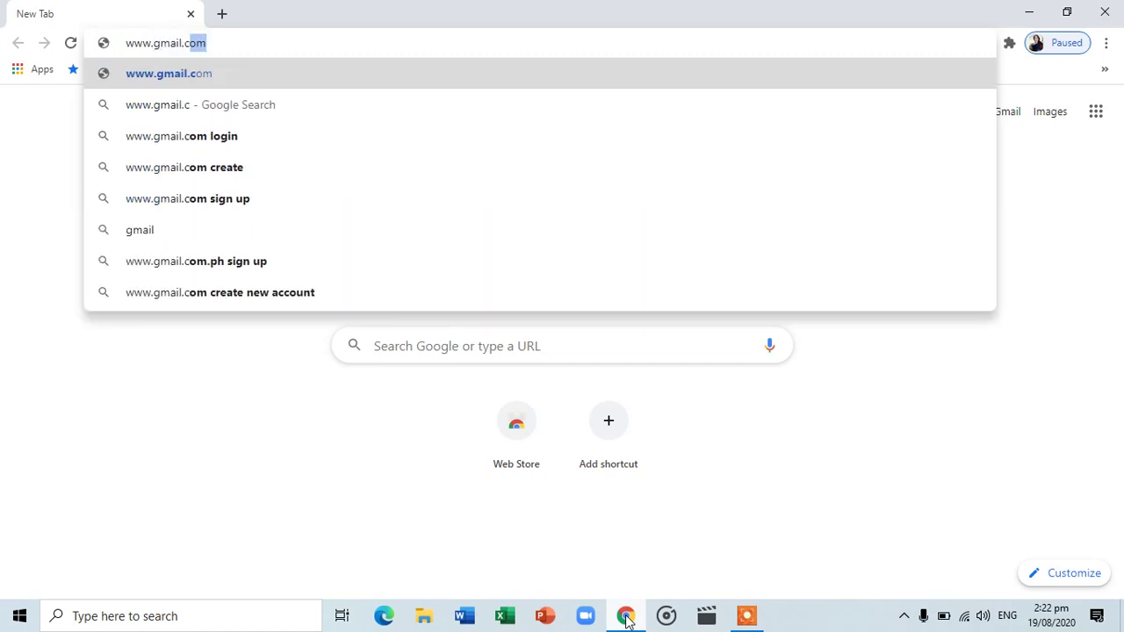
{"action": "key", "text": "Return"}
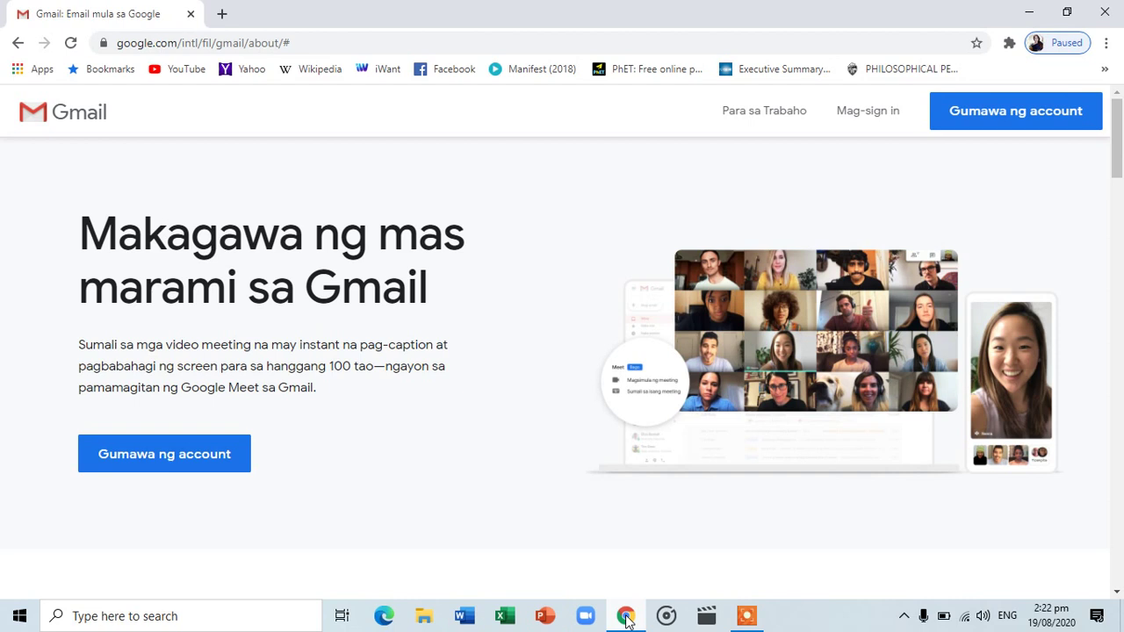
Sign in via Mag-sign in with the school account's email and password
{"action": "left_click", "coordinate": [874, 113]}
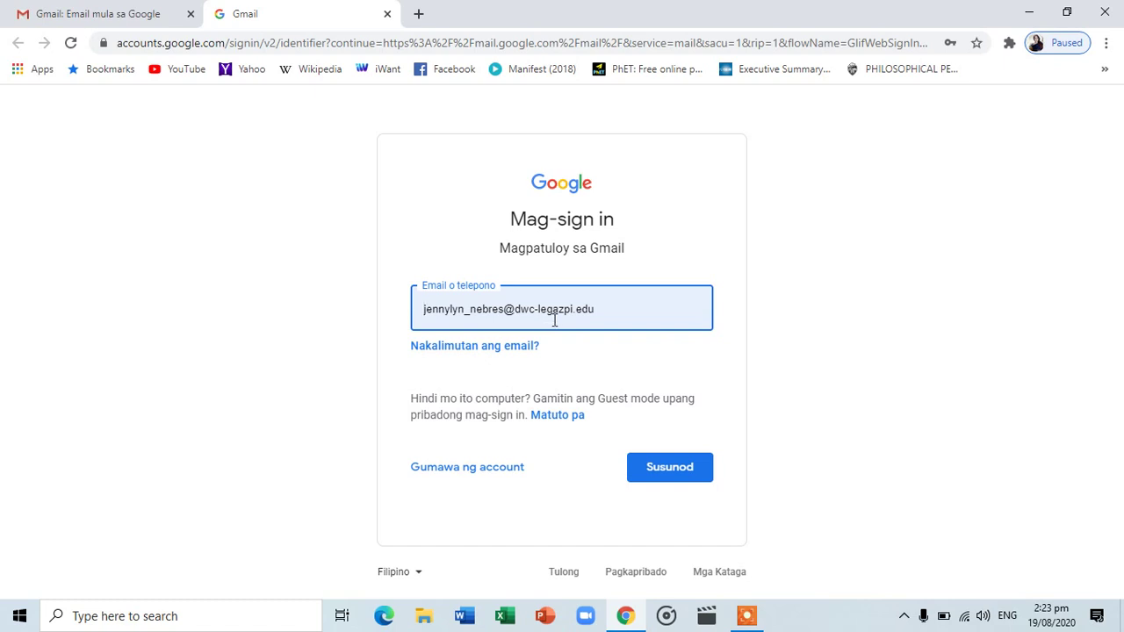
{"action": "left_click", "coordinate": [660, 473]}
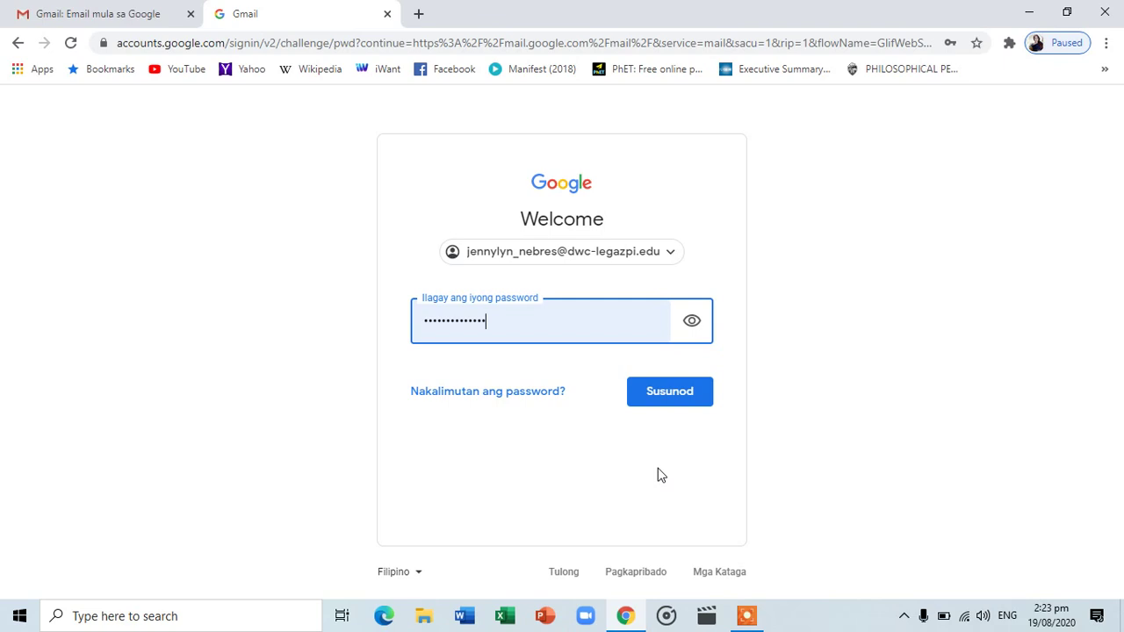
{"action": "left_click", "coordinate": [660, 388]}
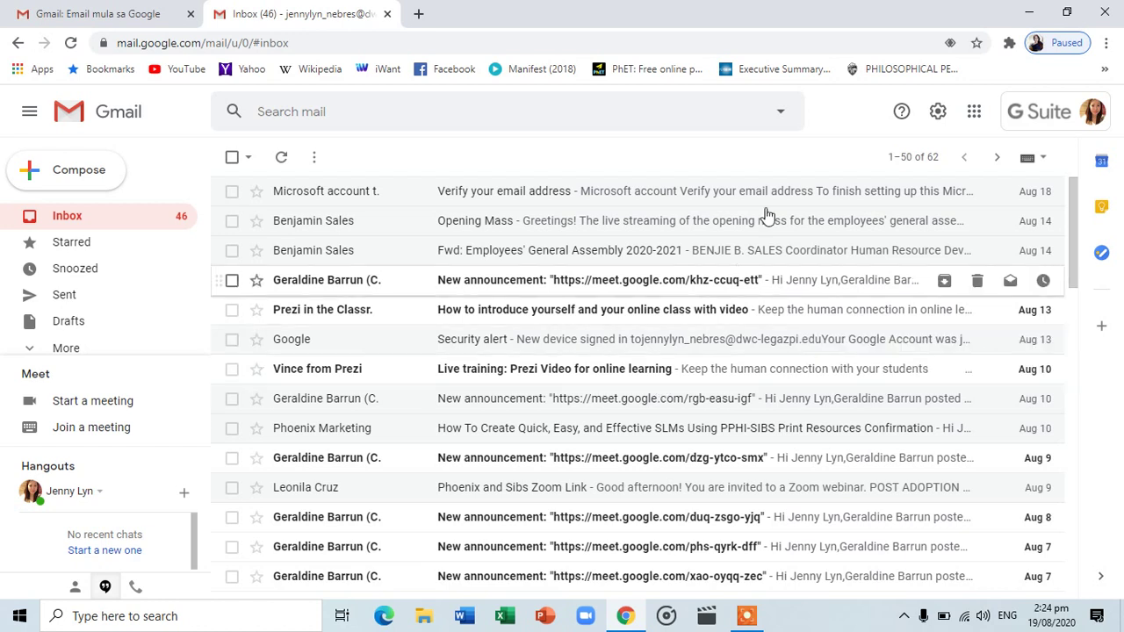
Open Classroom from the Google apps panel in a new tab
{"action": "left_click", "coordinate": [977, 115]}
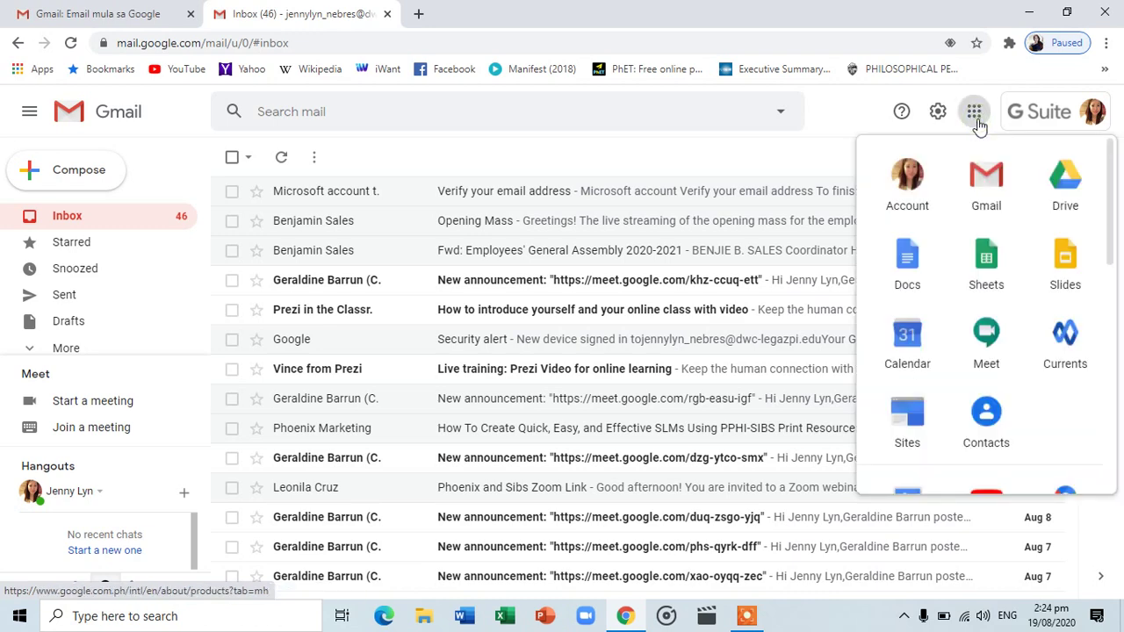
{"action": "middle_click", "coordinate": [1106, 176]}
{"action": "scroll", "coordinate": [1110, 207], "scroll_direction": "down", "scroll_amount": 5}
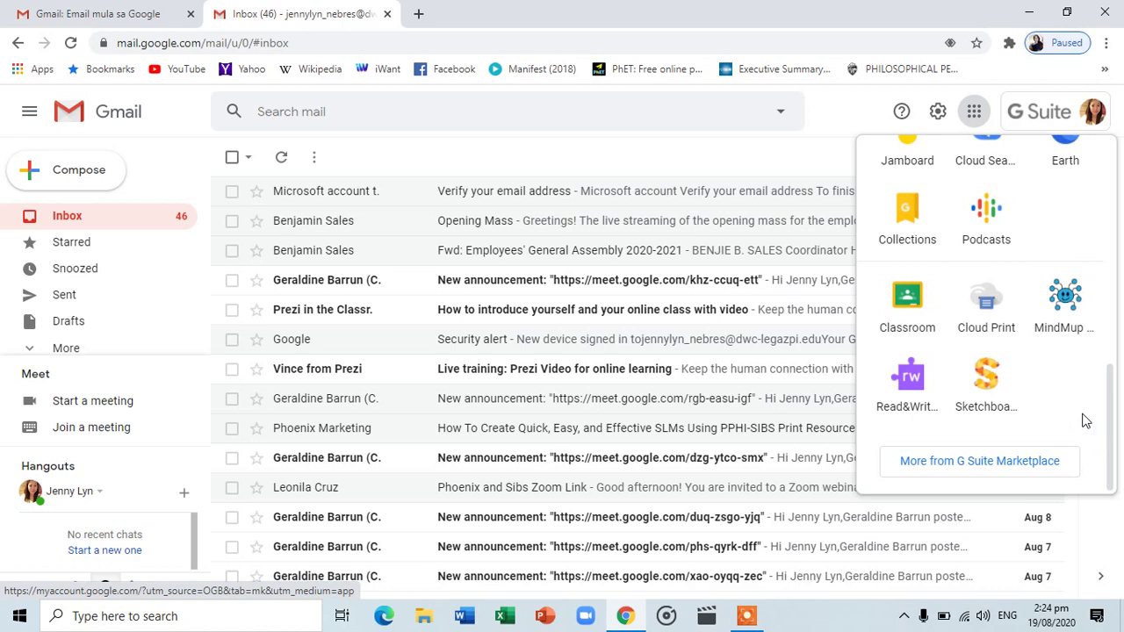
{"action": "left_click", "coordinate": [915, 315]}
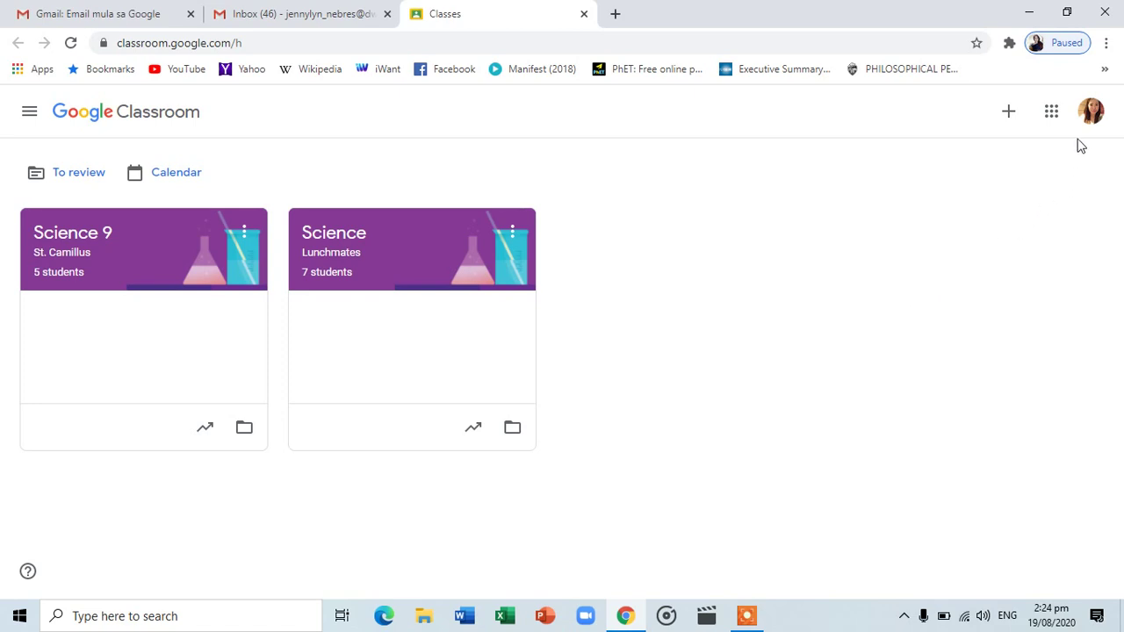
Bring up the join-or-create class menu with the + button
{"action": "left_click", "coordinate": [1009, 112]}
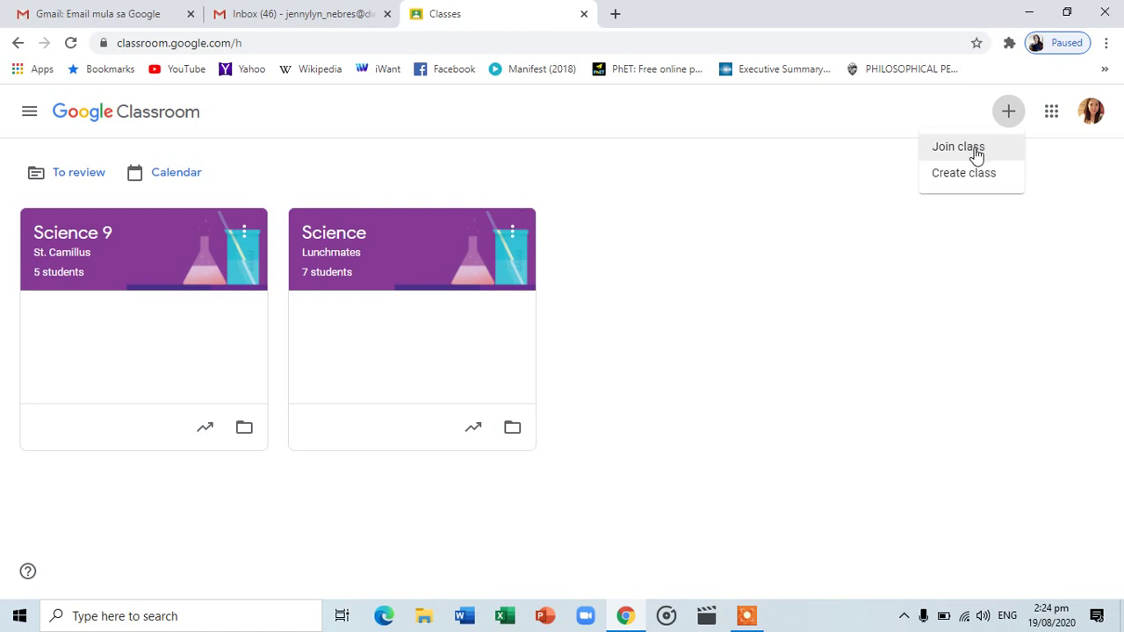
Choose Join class to open the class-code form
{"action": "left_click", "coordinate": [976, 155]}
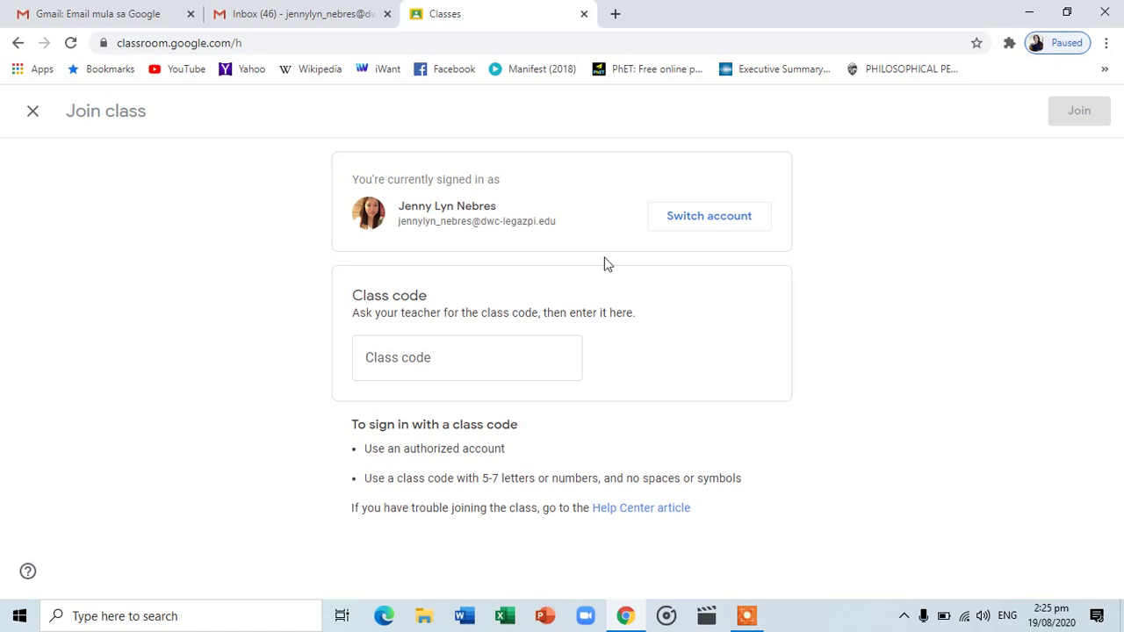
Enter the teacher's class code and join the Grade 7 St. Agatha class
{"action": "left_click", "coordinate": [504, 360]}
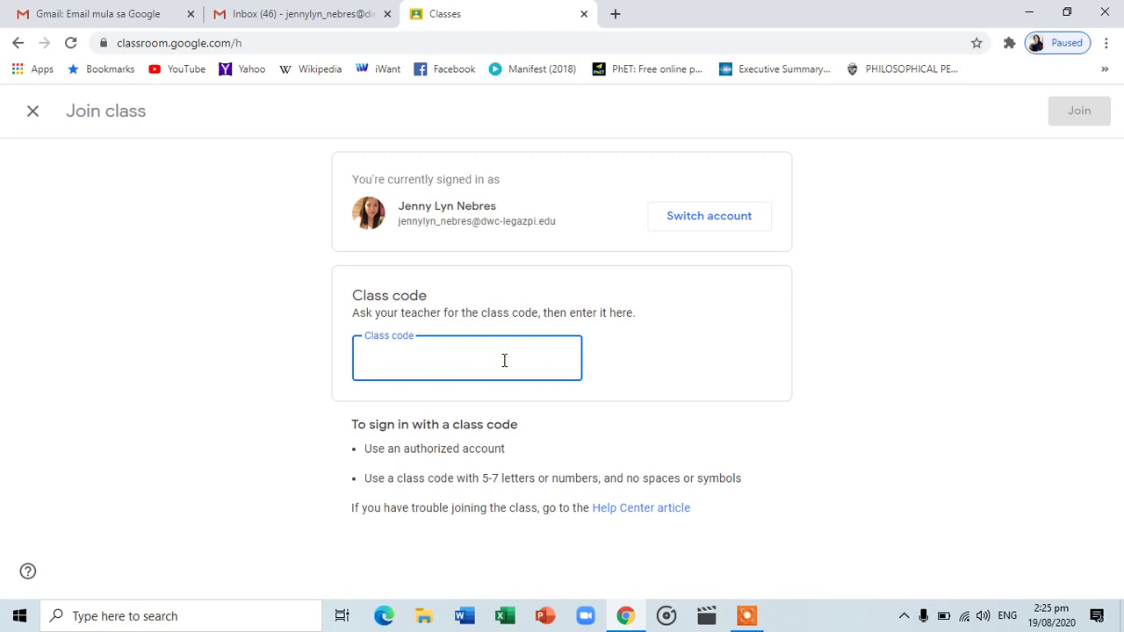
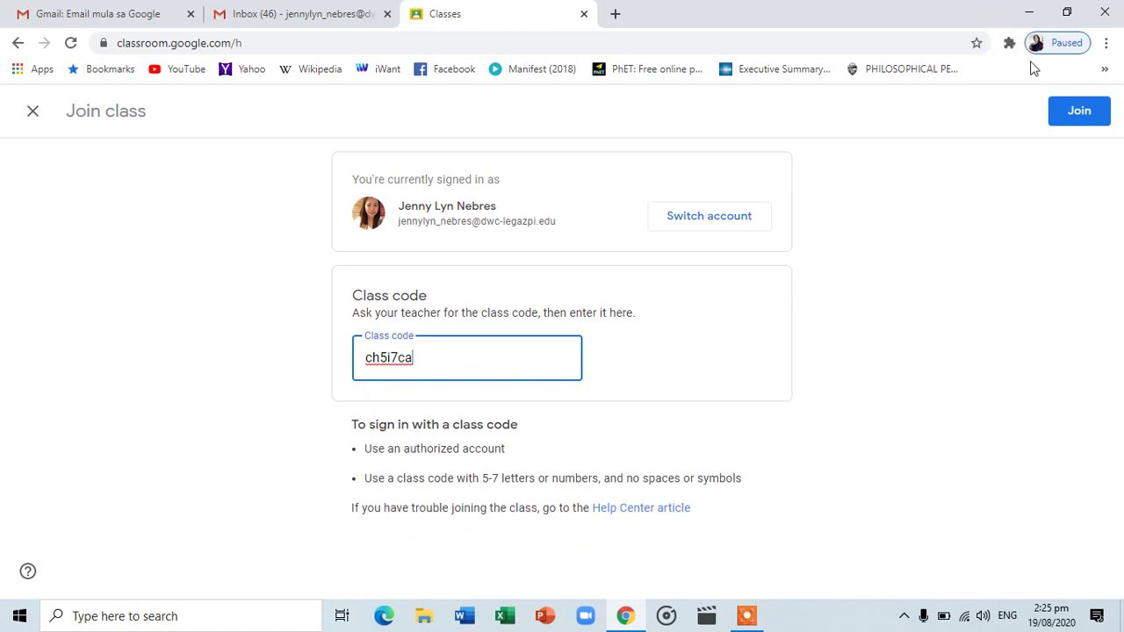
{"action": "left_click", "coordinate": [1079, 117]}
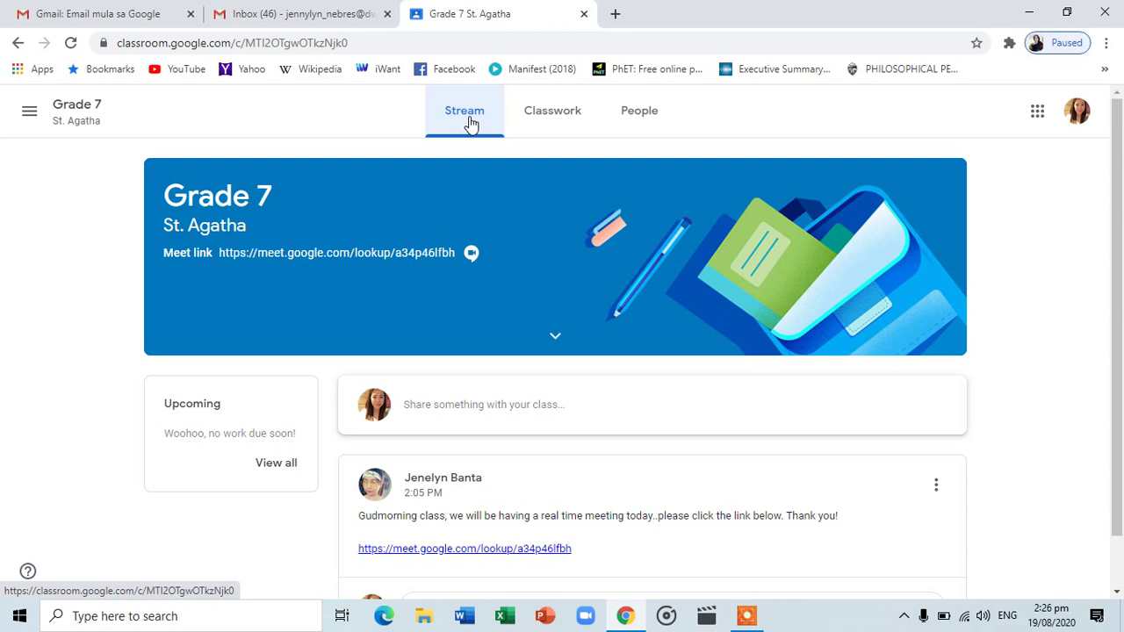
Switch from the Grade 7 St. Agatha Stream to its Classwork page
{"action": "left_click", "coordinate": [550, 121]}
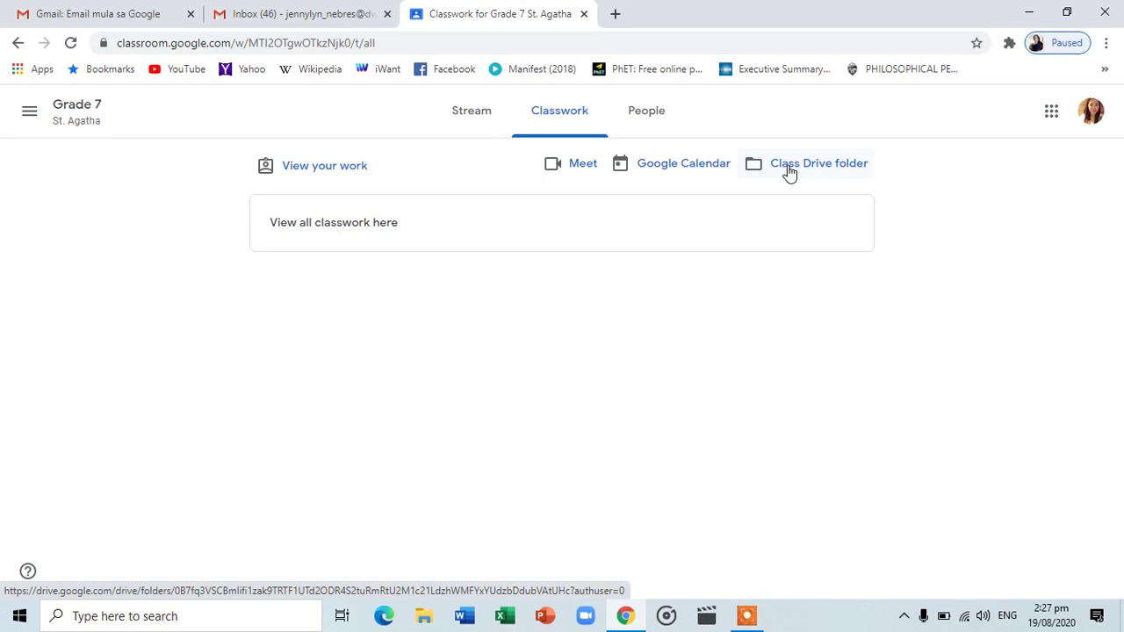
Switch to the class's People list of teacher and classmates
{"action": "left_click", "coordinate": [649, 112]}
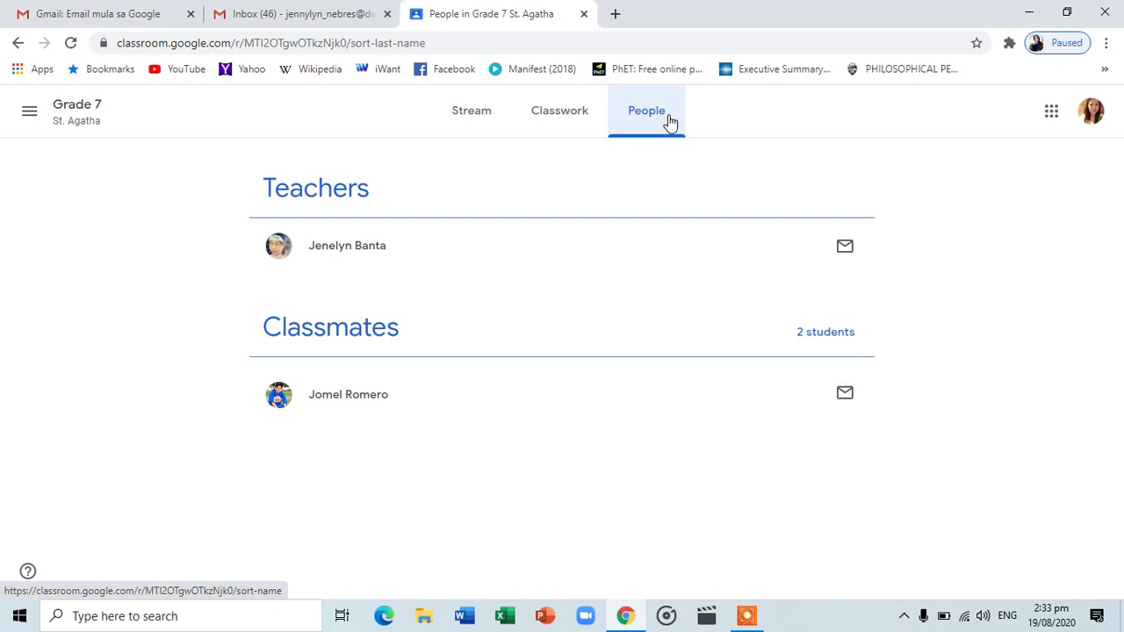
Return to Stream and open the meet.google.com link in the teacher's post
{"action": "left_click", "coordinate": [482, 116]}
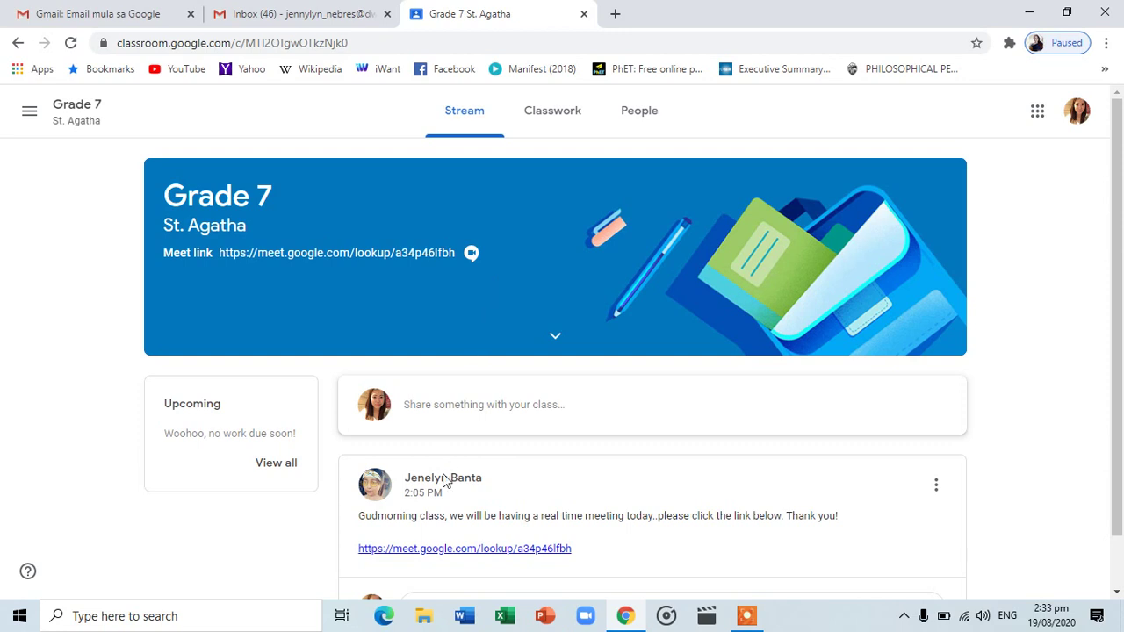
{"action": "left_click", "coordinate": [443, 550]}
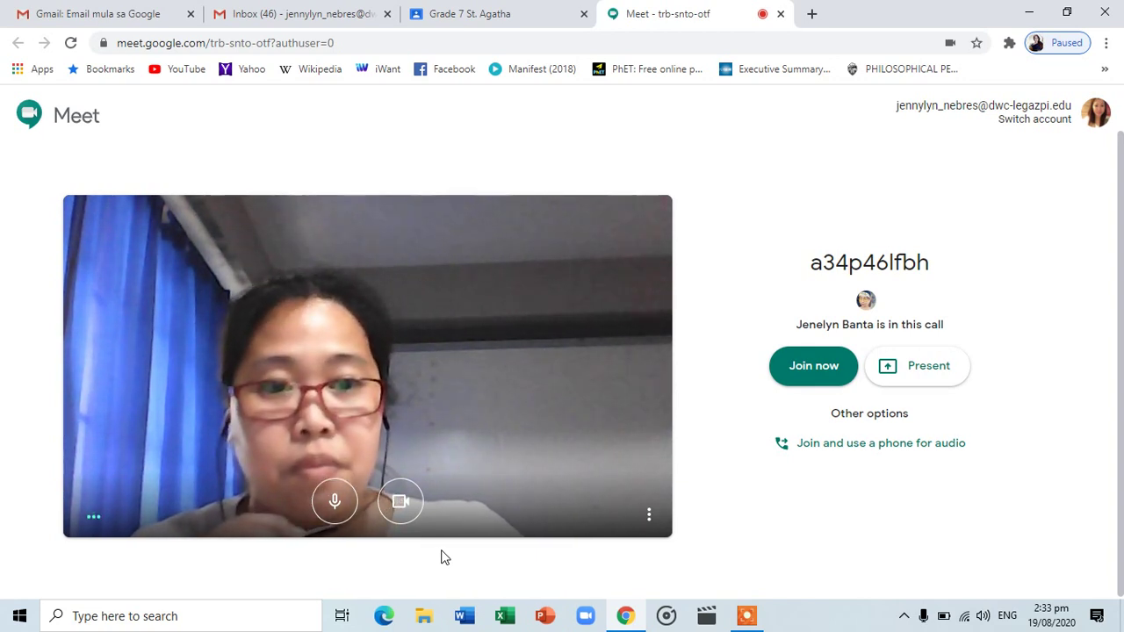
Mute the microphone and turn off the camera on the Meet pre-join screen
{"action": "left_click", "coordinate": [336, 504]}
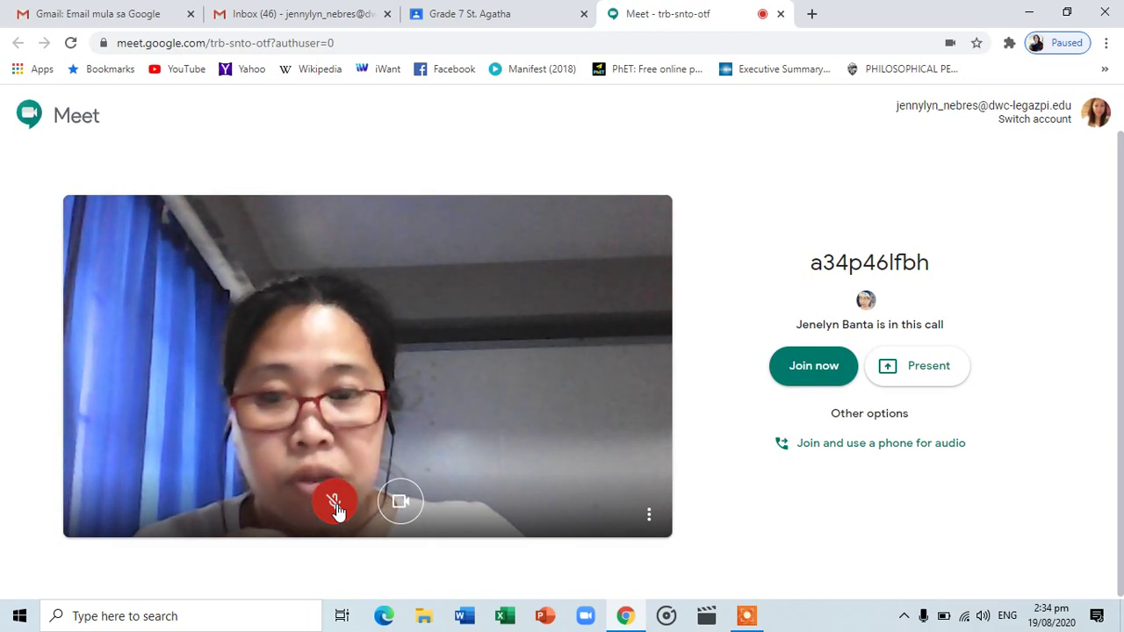
{"action": "left_click", "coordinate": [401, 503]}
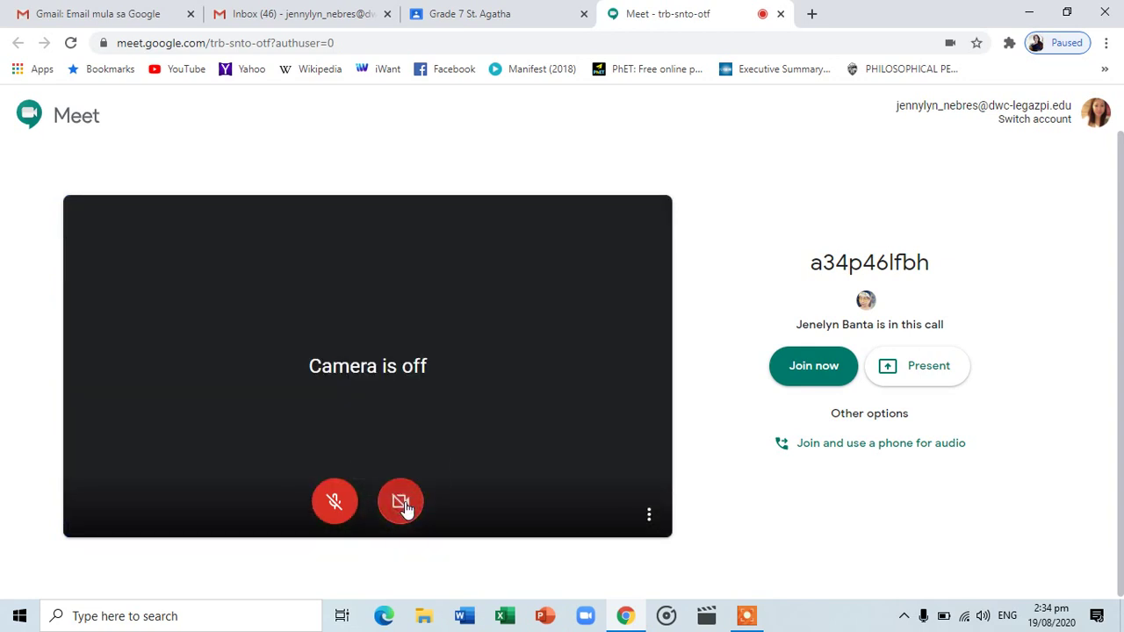
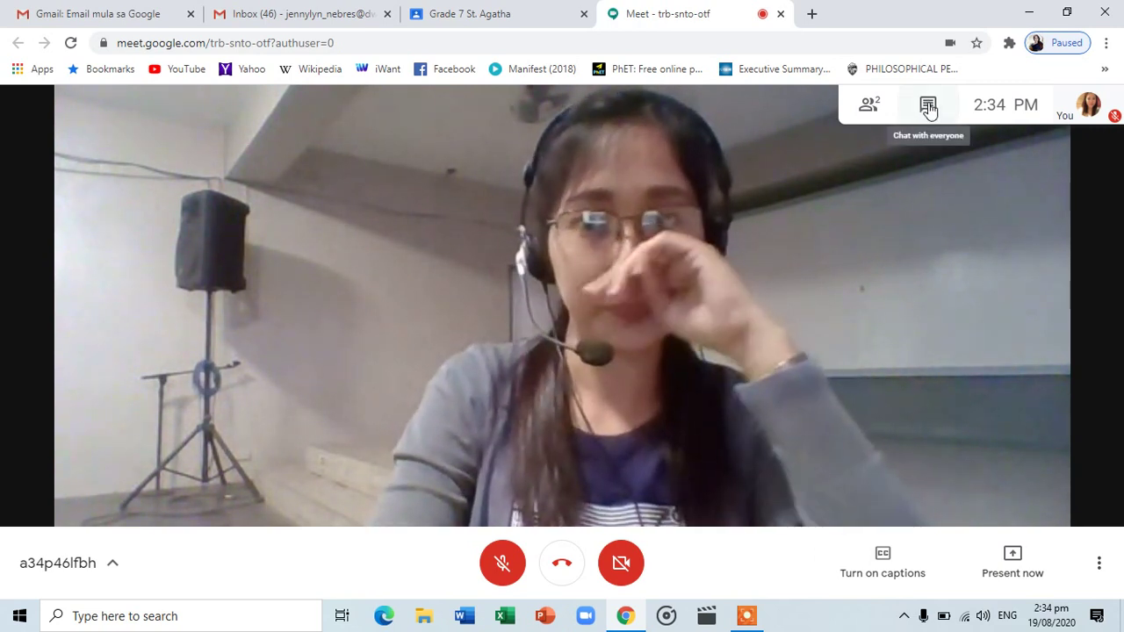
Post 'what is bur topic mam/sir?' in the Meet chat, then view the participant list
{"action": "left_click", "coordinate": [928, 105]}
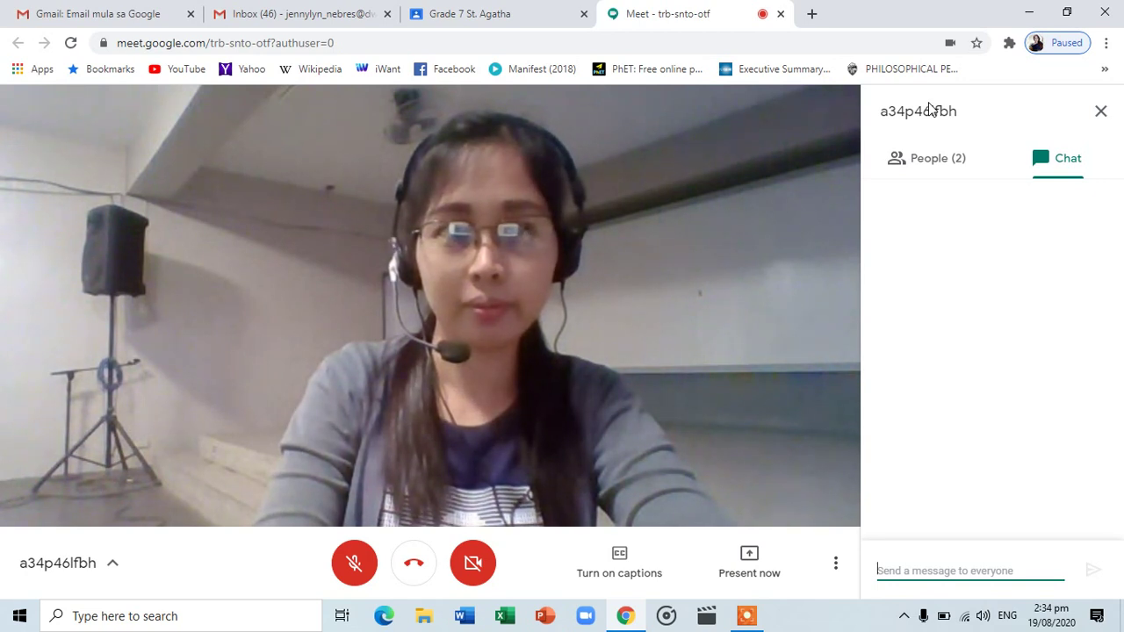
{"action": "left_click", "coordinate": [915, 566]}
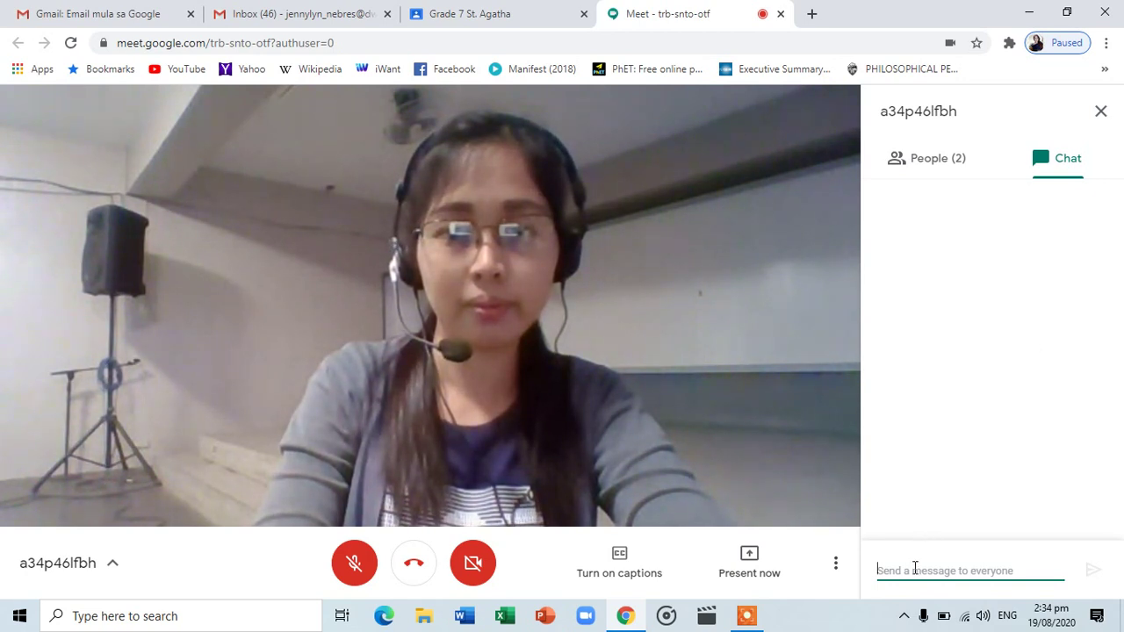
{"action": "type", "text": "wh"}
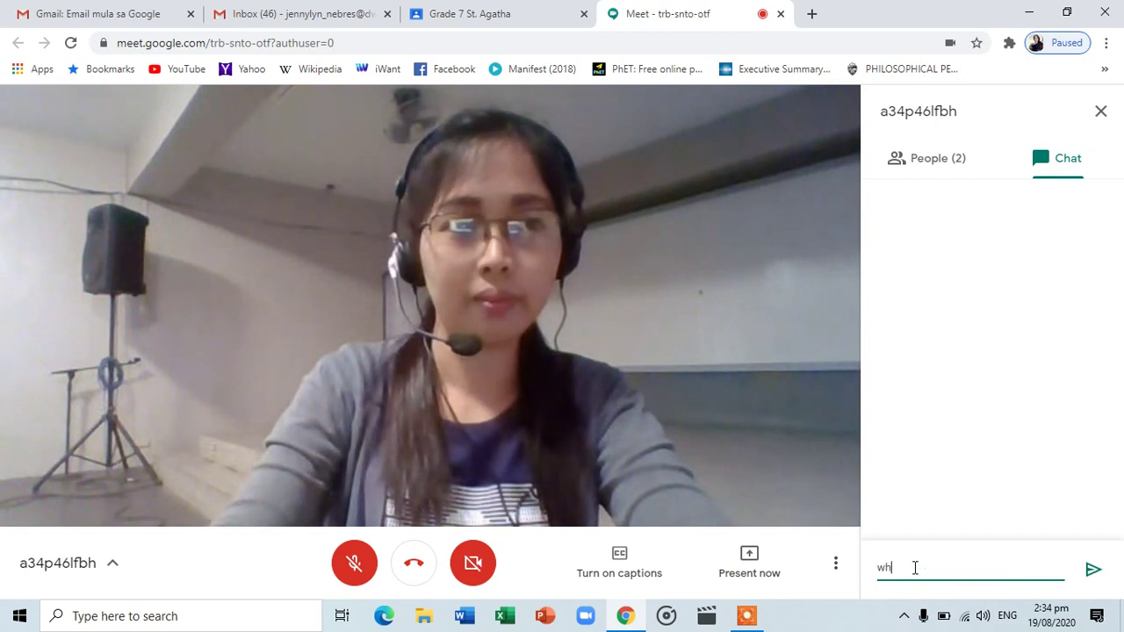
{"action": "type", "text": "at i"}
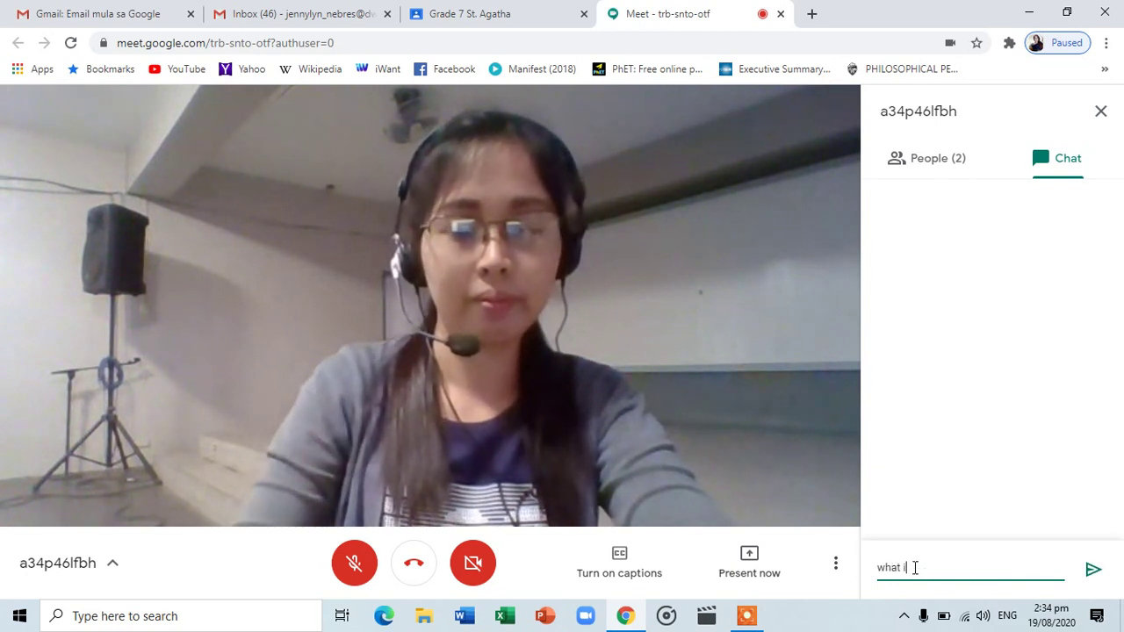
{"action": "type", "text": "s bur"}
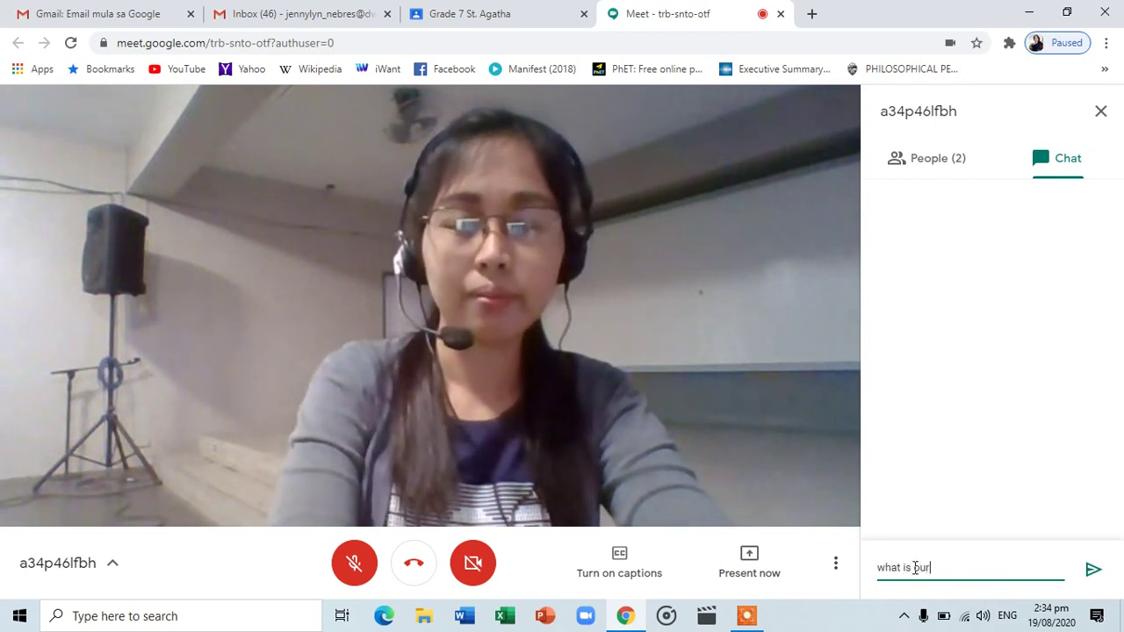
{"action": "type", "text": " topic "}
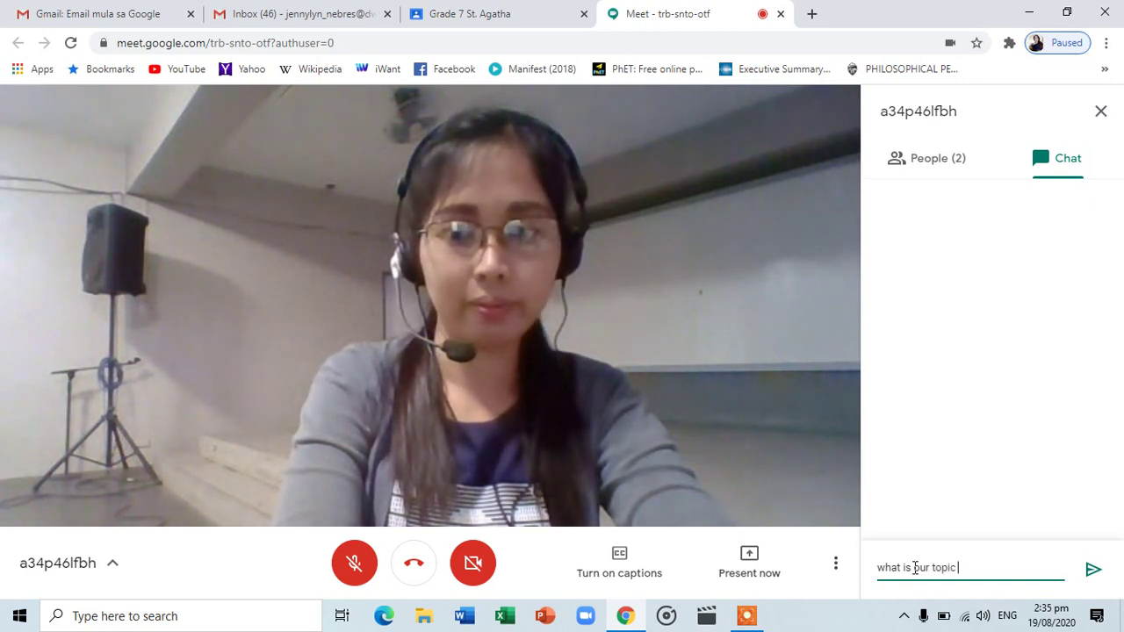
{"action": "type", "text": "mam/s"}
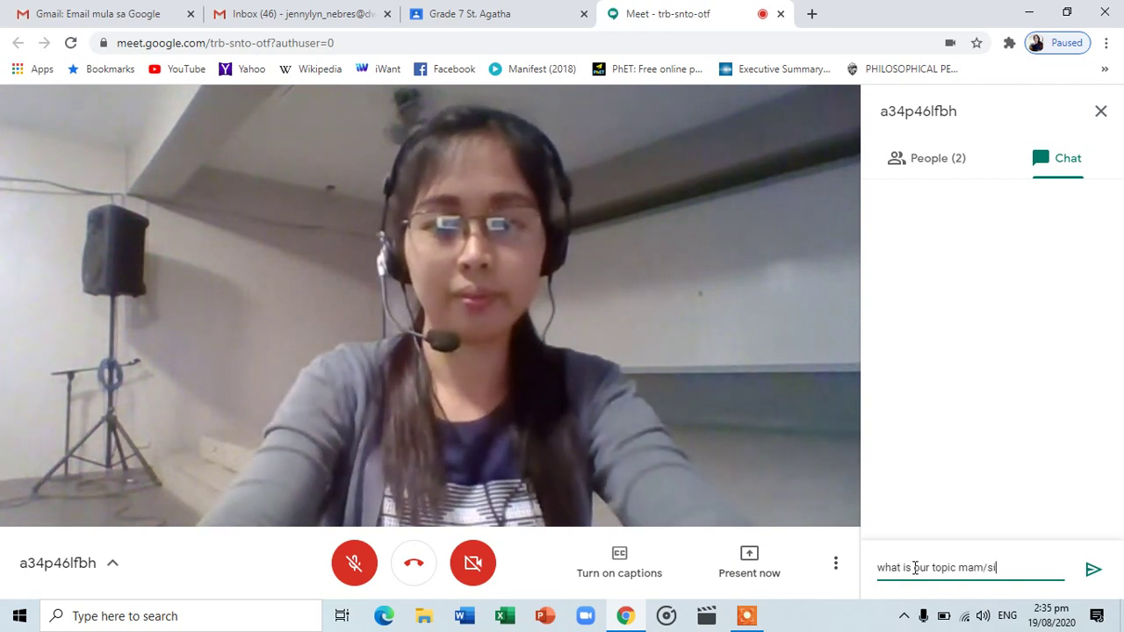
{"action": "type", "text": "i"}
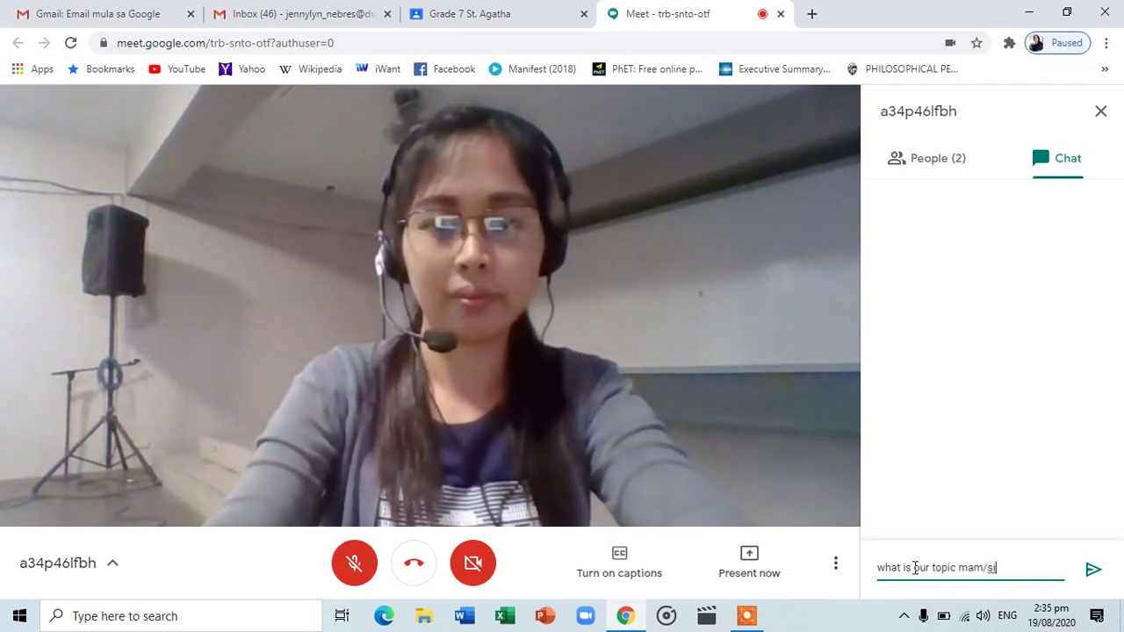
{"action": "type", "text": "r?"}
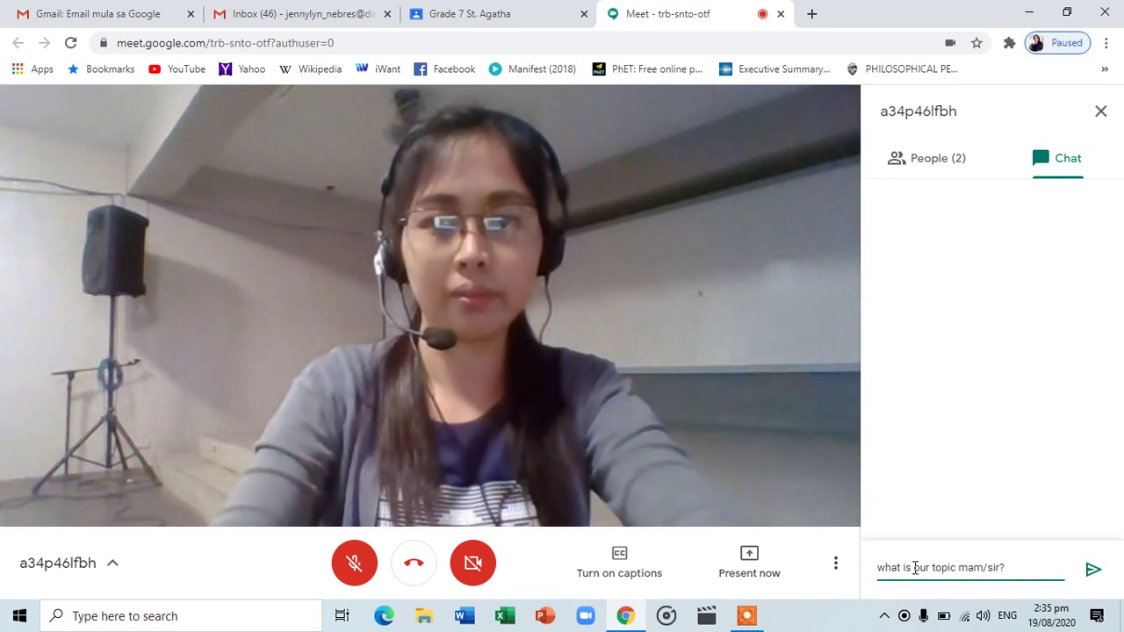
{"action": "key", "text": "Return"}
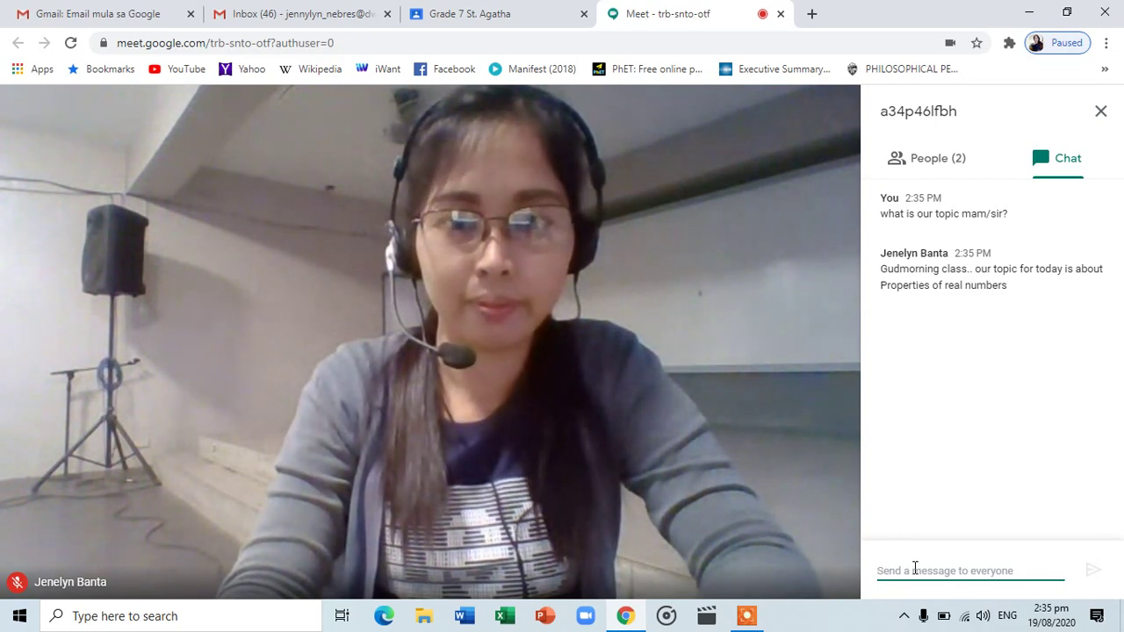
{"action": "left_click", "coordinate": [931, 159]}
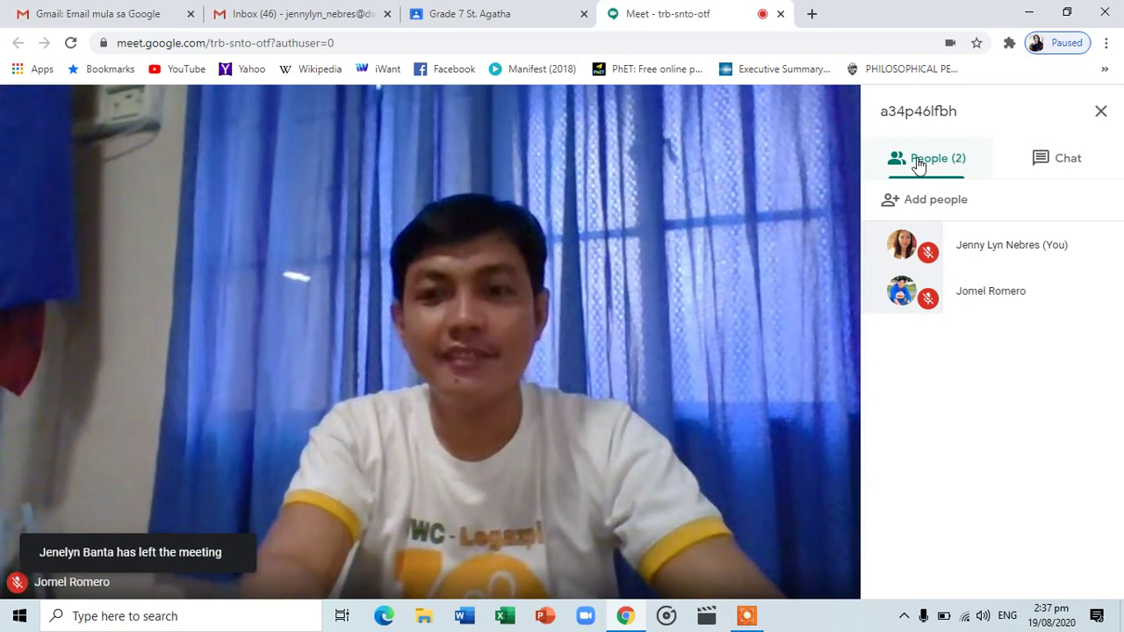
Leave the call and close the Meet tab to return to the Grade 7 St. Agatha stream
{"action": "mouse_move", "coordinate": [632, 291]}
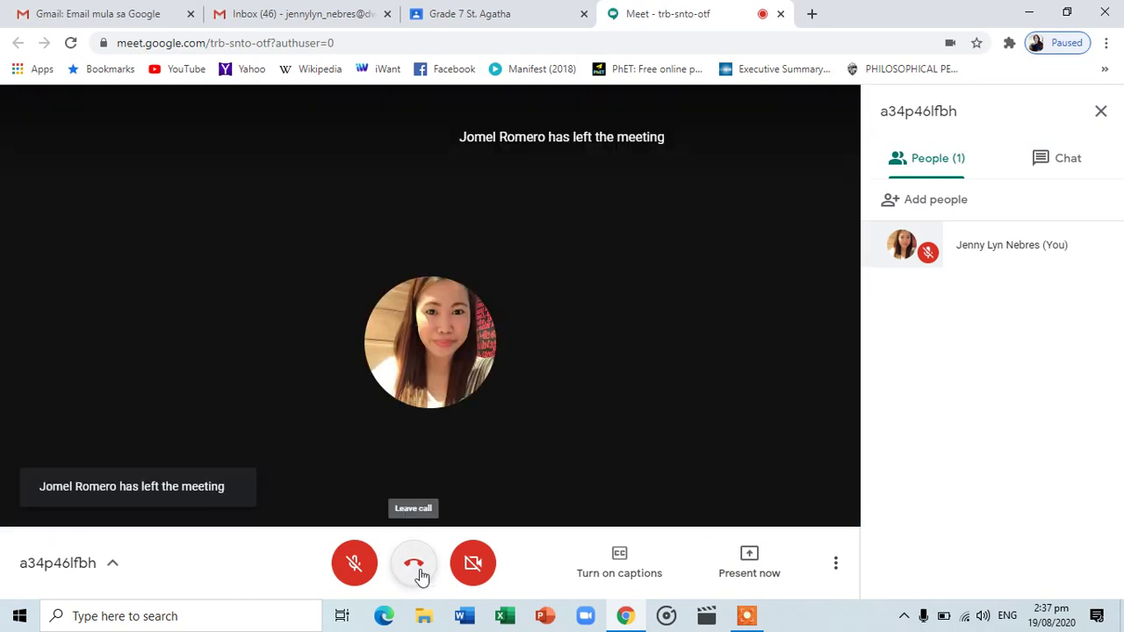
{"action": "left_click", "coordinate": [416, 566]}
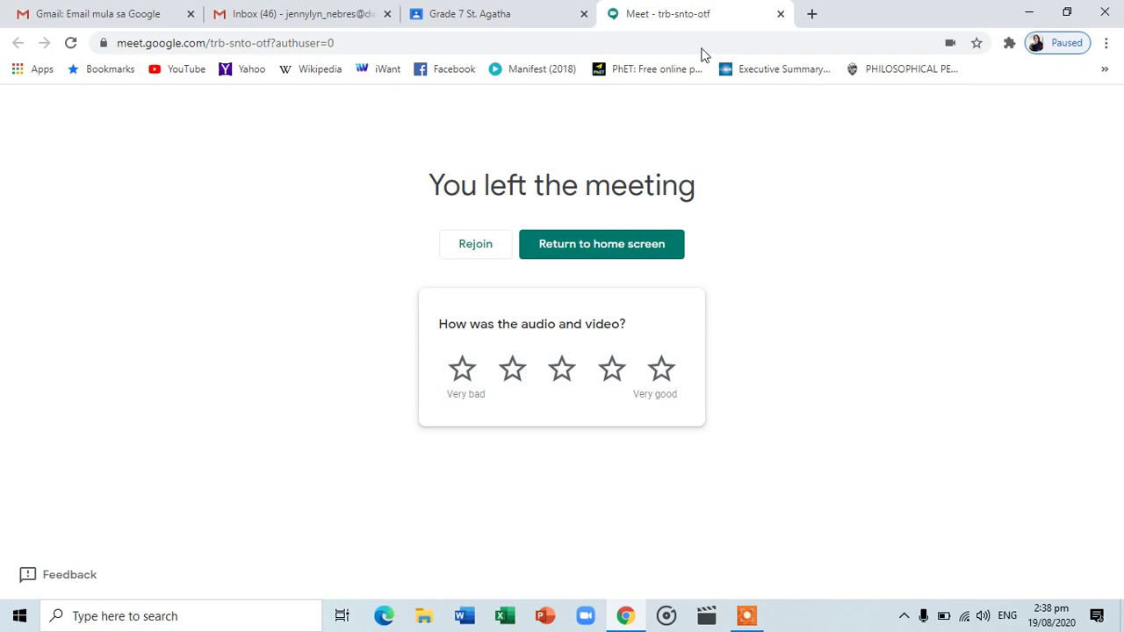
{"action": "left_click", "coordinate": [780, 15]}
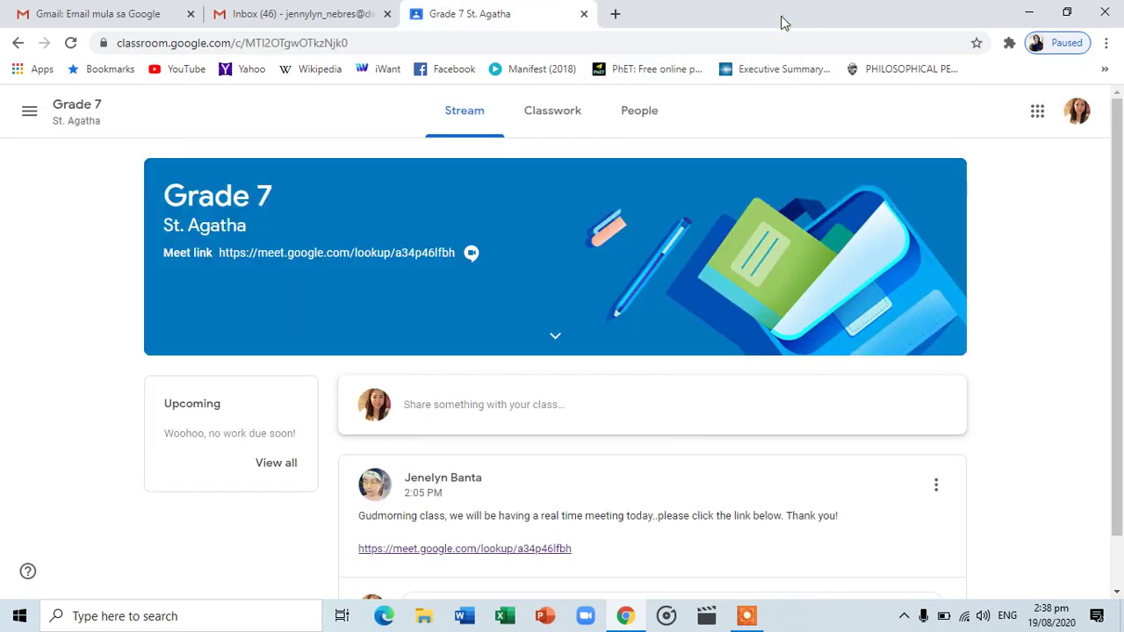